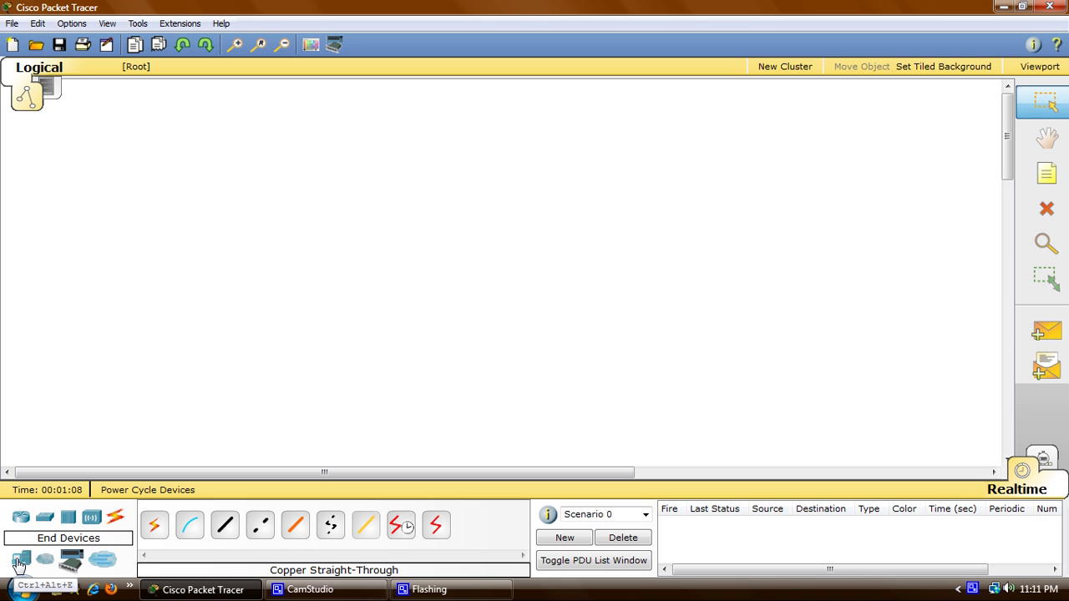
Place two generic PCs side by side in the workspace and a generic hub above and between them
left_click_drag(19, 566, 344, 317)
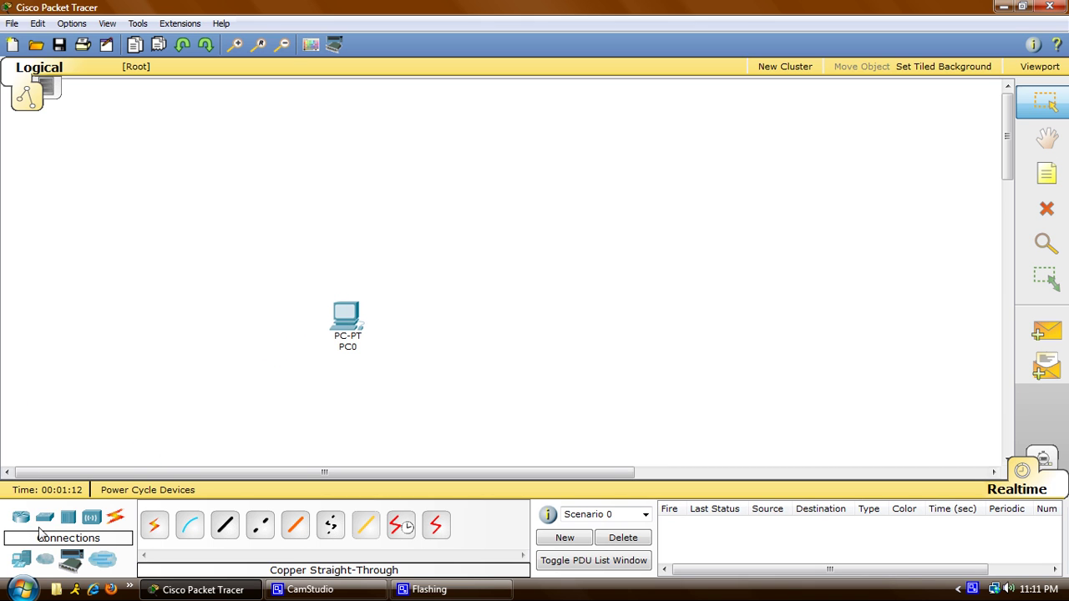
left_click_drag(124, 547, 452, 317)
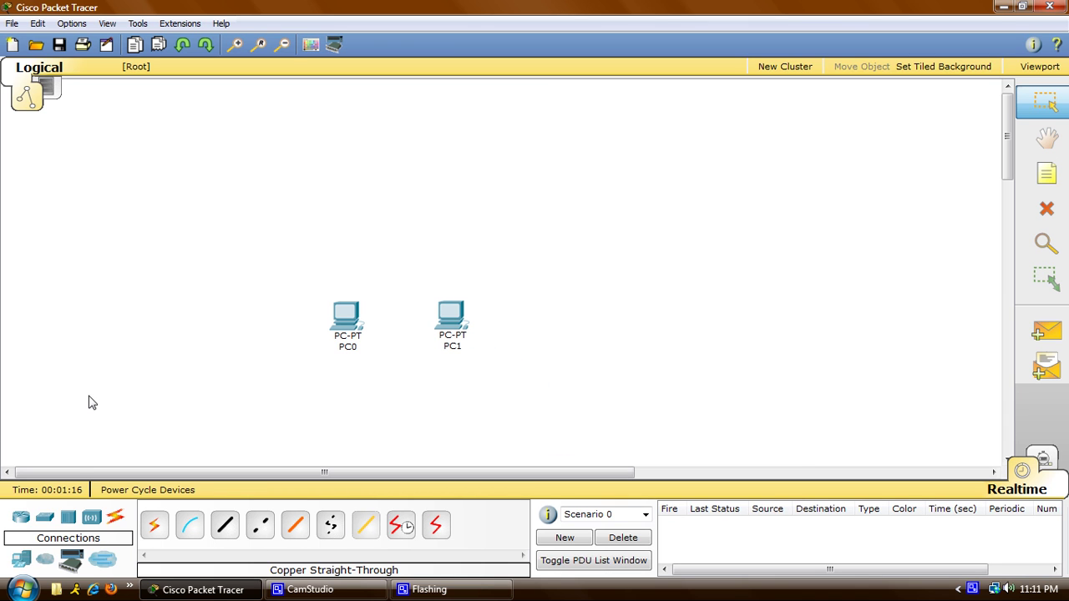
left_click(68, 518)
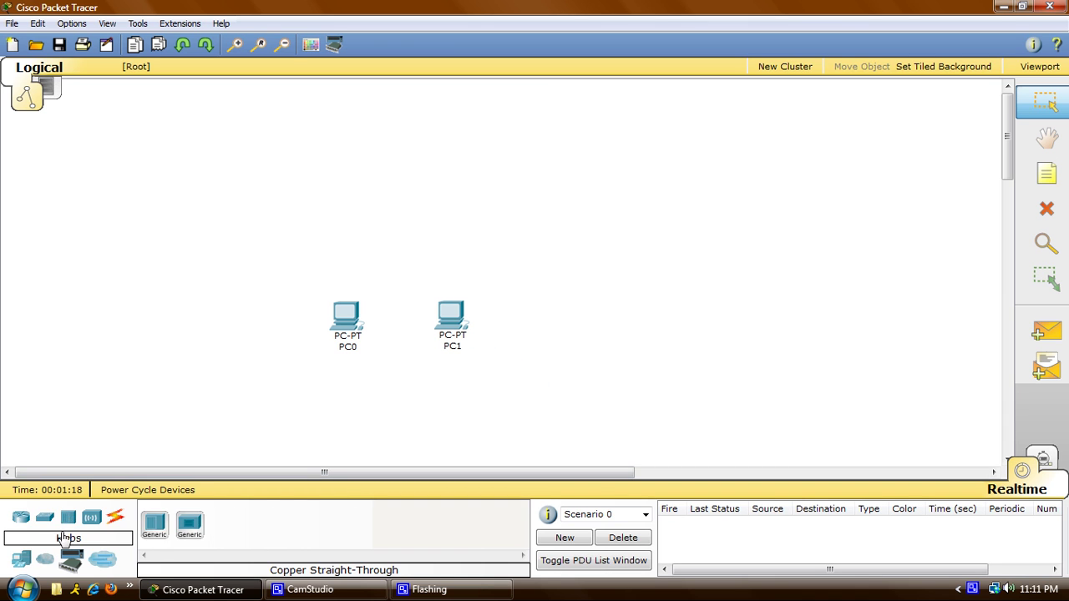
left_click_drag(154, 526, 402, 247)
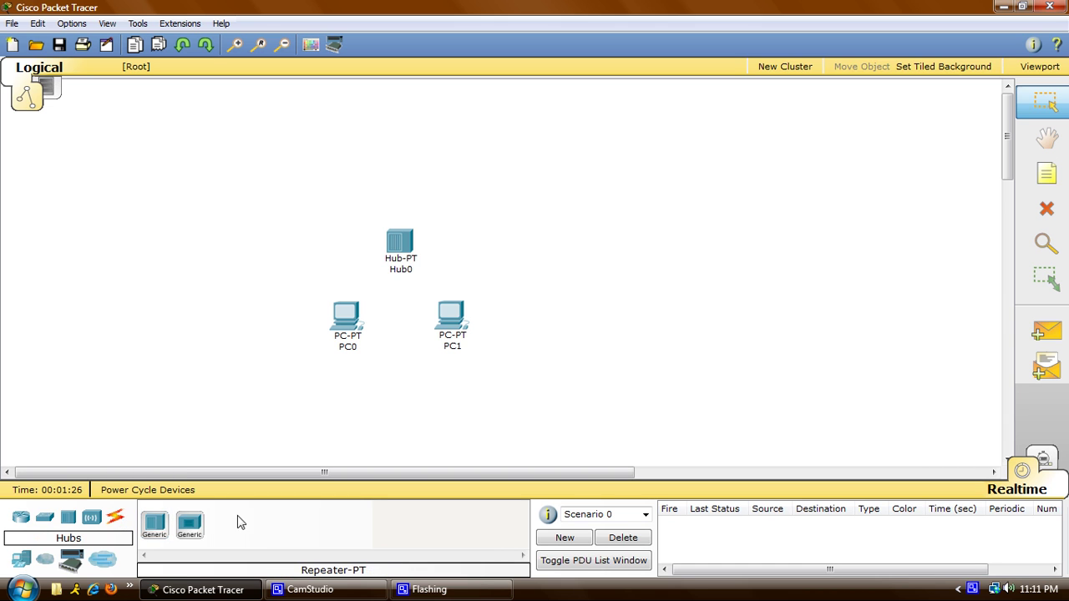
Connect PC0's FastEthernet port to Port 0 of the hub with a copper straight-through cable
left_click(118, 519)
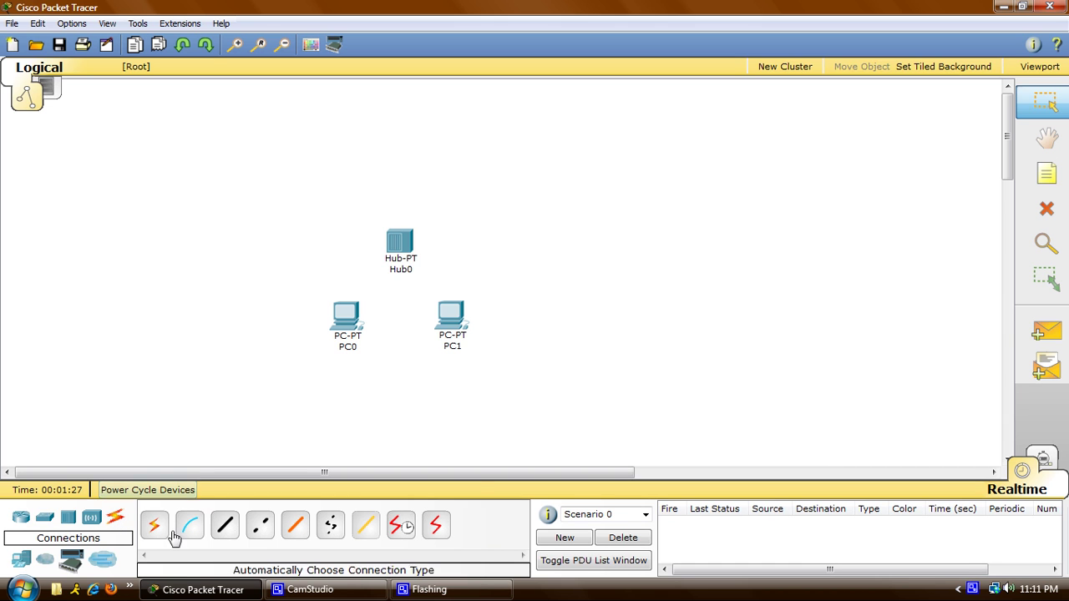
left_click(225, 528)
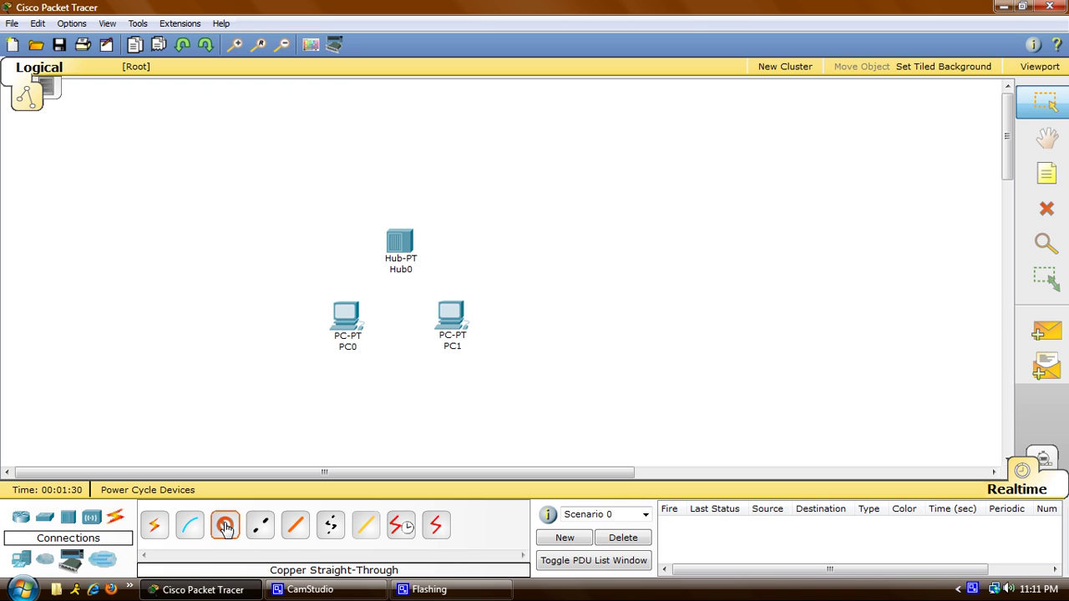
left_click(346, 315)
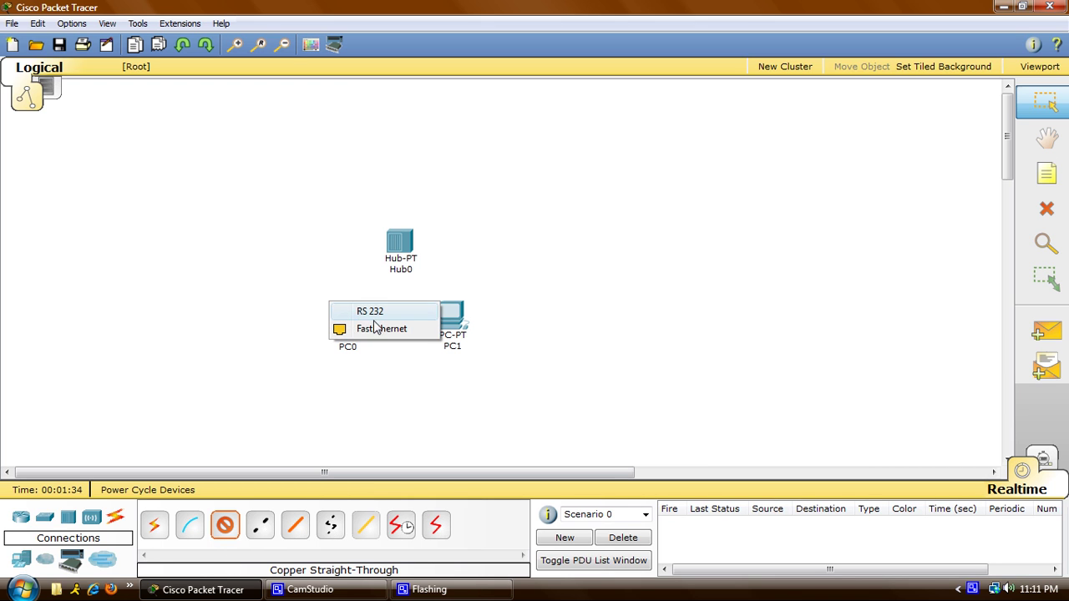
left_click(424, 329)
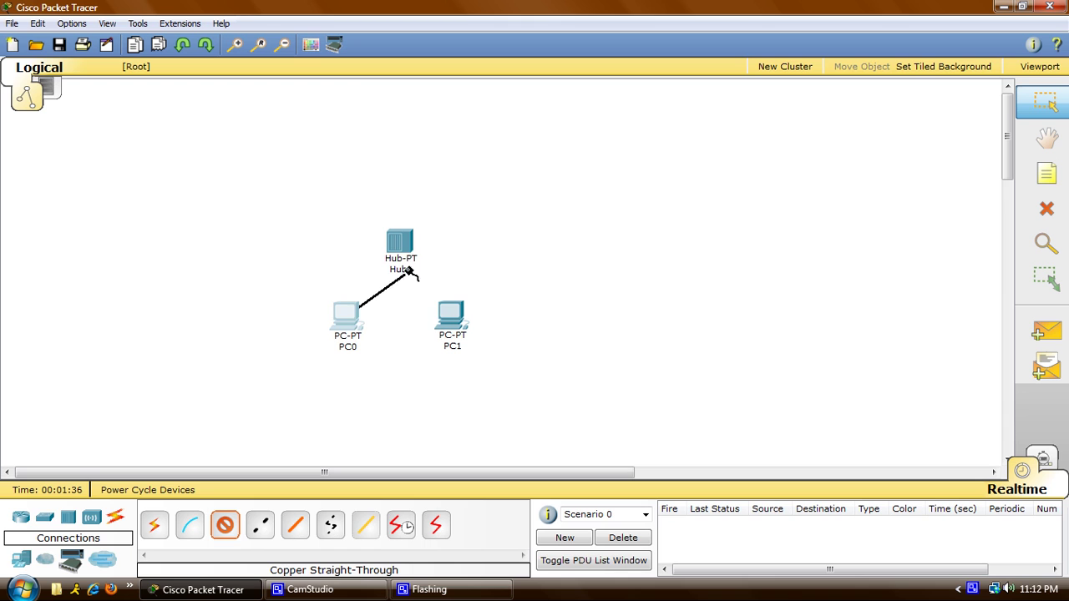
left_click(401, 247)
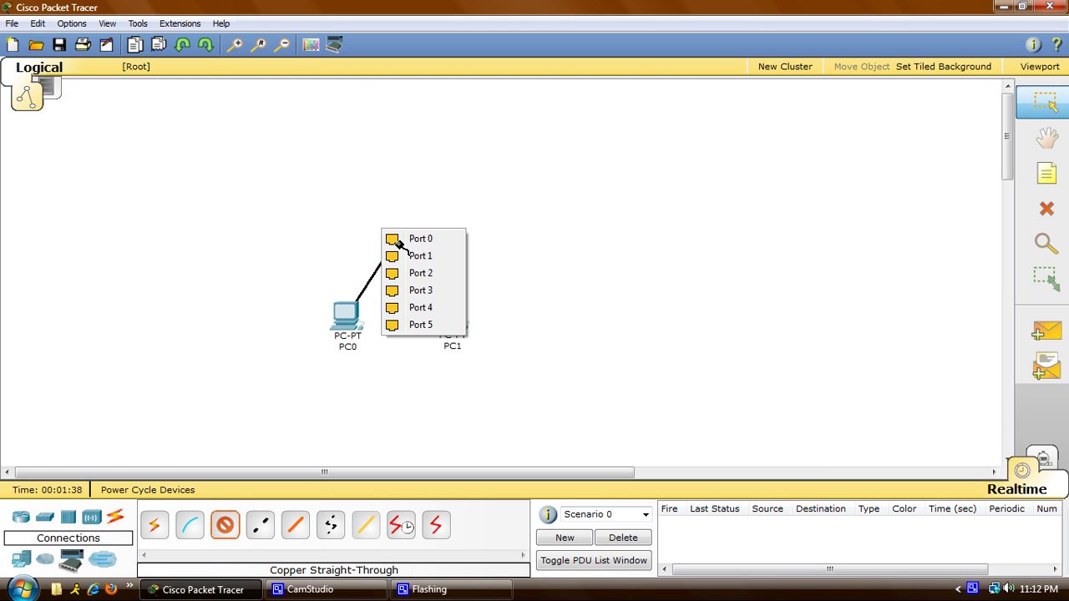
left_click(449, 242)
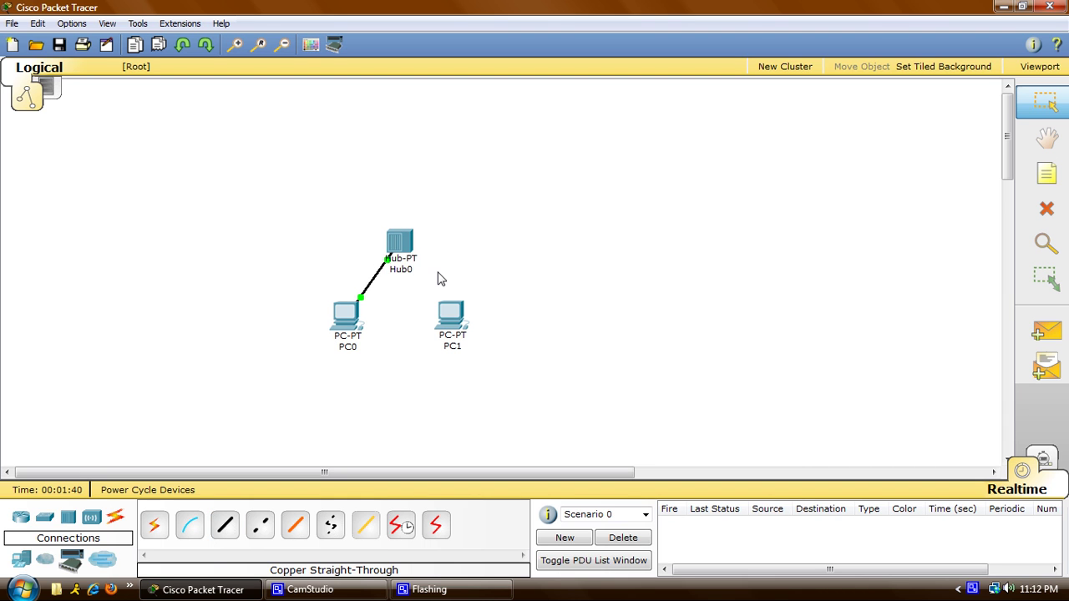
Connect PC1's FastEthernet port to a free port on the hub with a copper straight-through cable
left_click(228, 528)
left_click(457, 320)
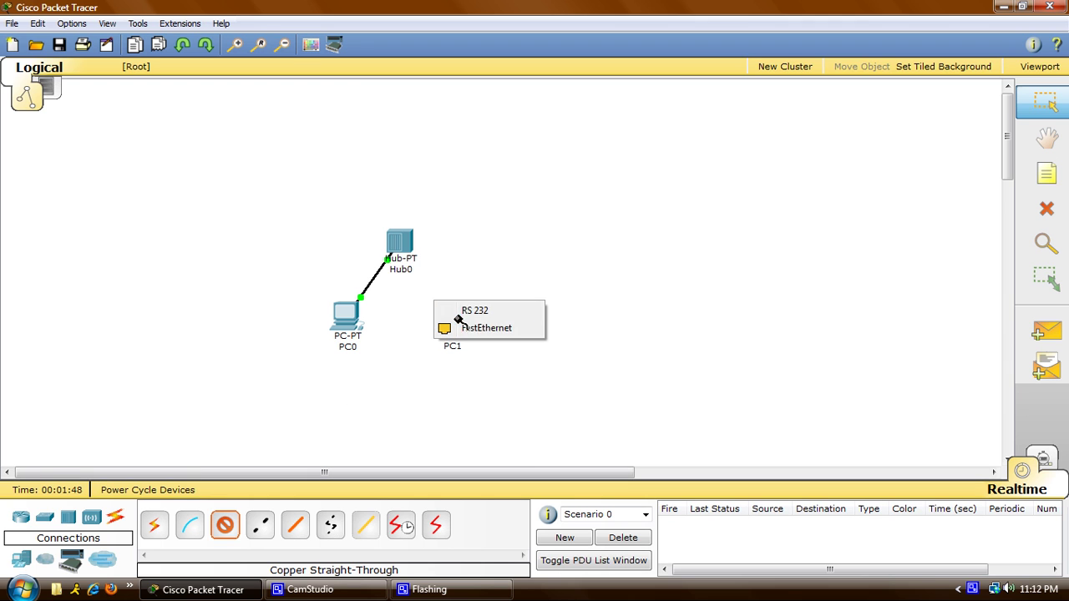
left_click(522, 329)
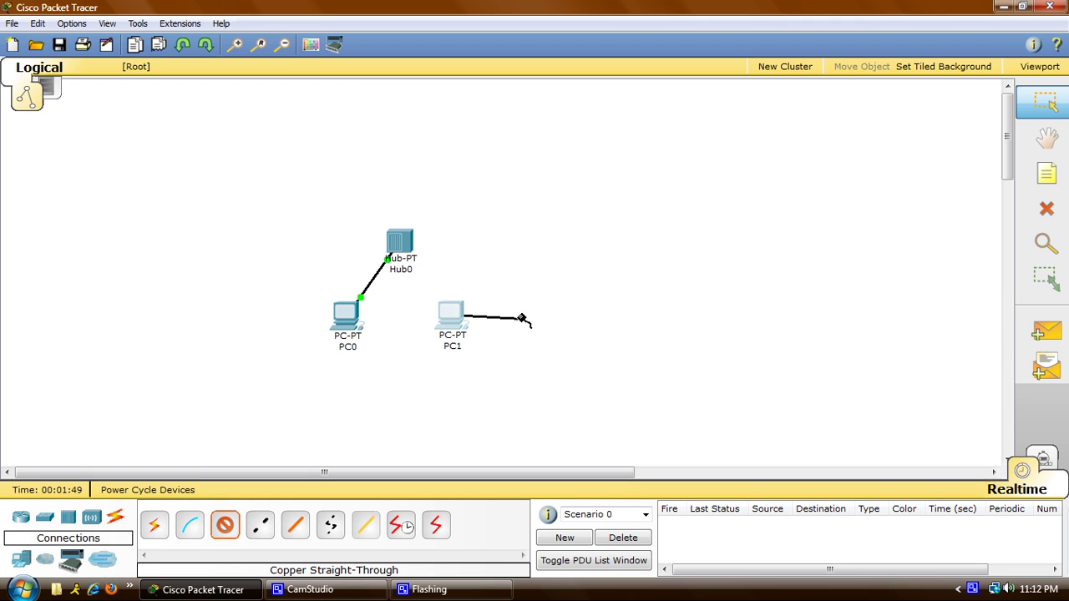
left_click(406, 239)
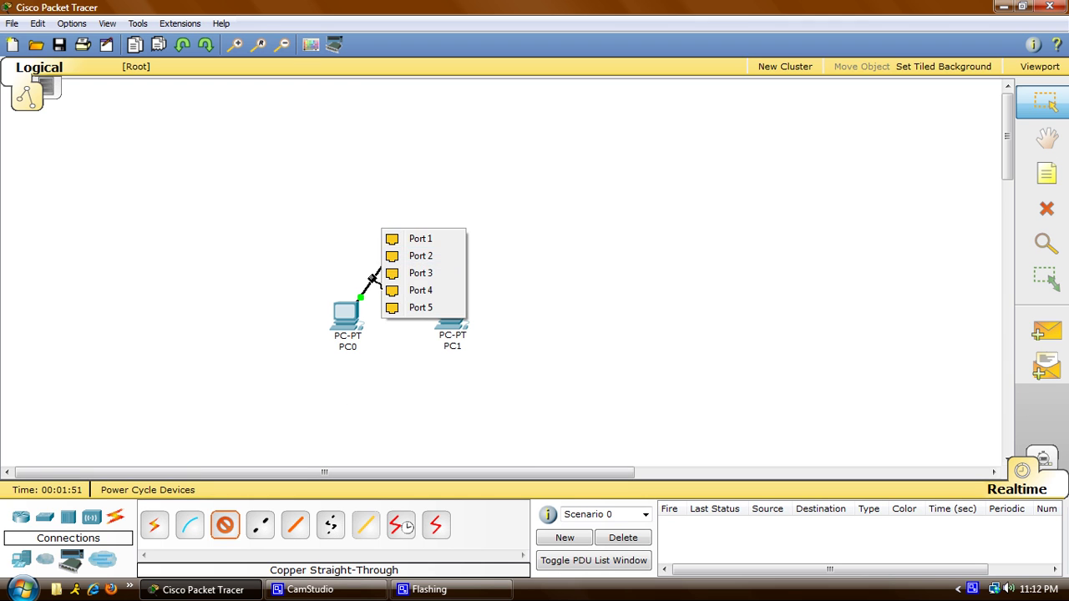
left_click(432, 252)
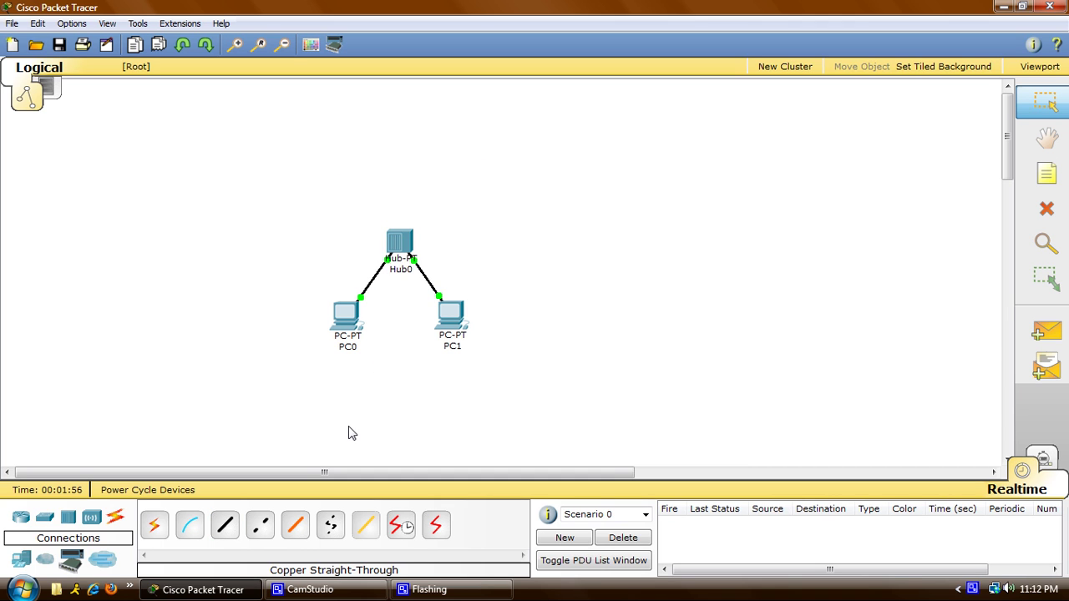
Change the display name of PC0 to PC-A in its global settings
mouse_move(346, 326)
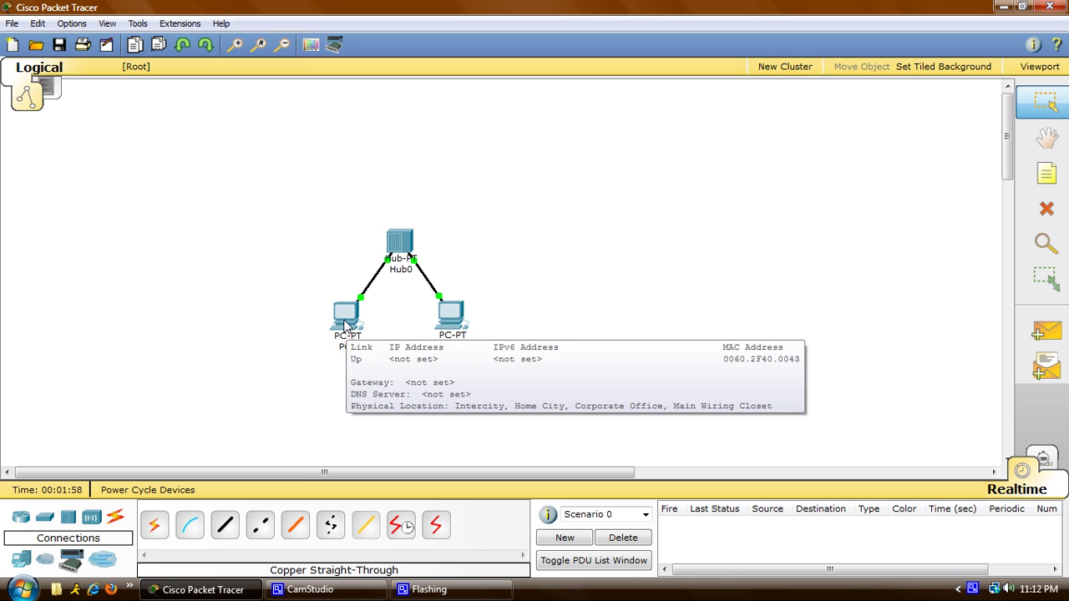
left_click(347, 319)
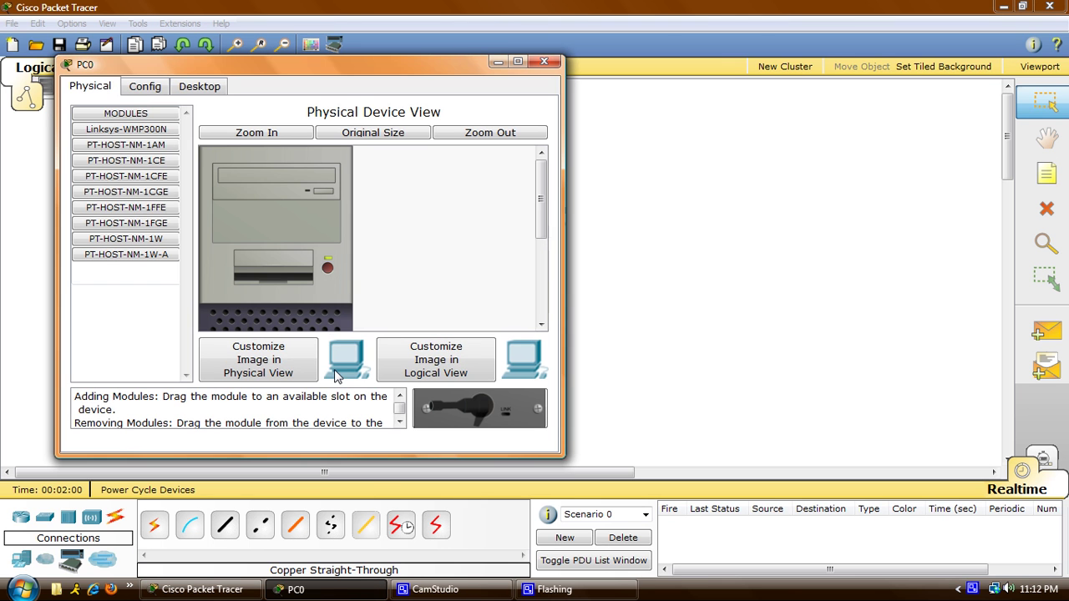
left_click(151, 90)
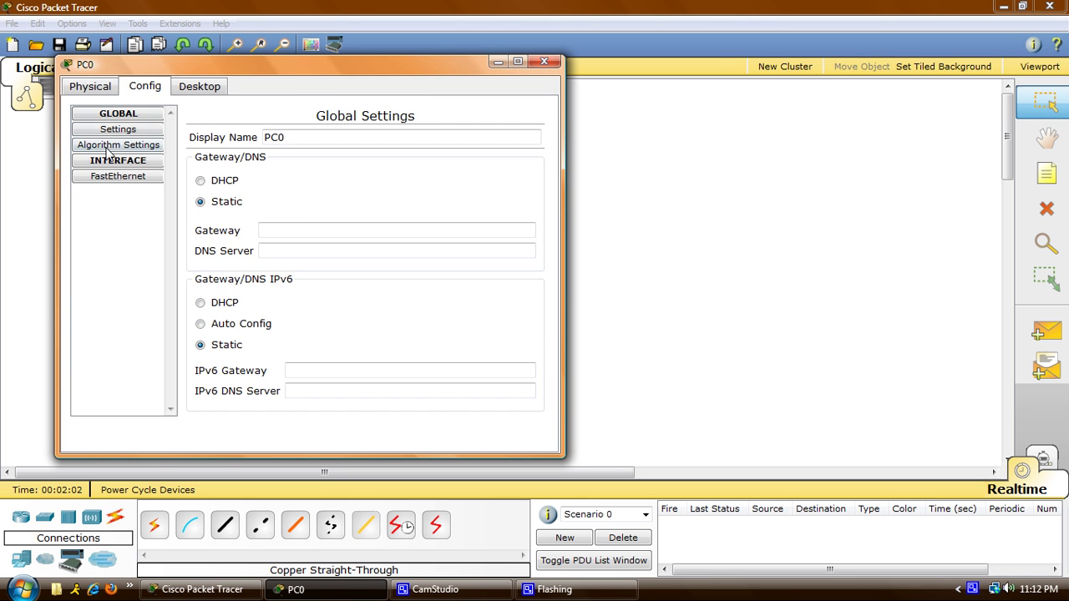
left_click(281, 138)
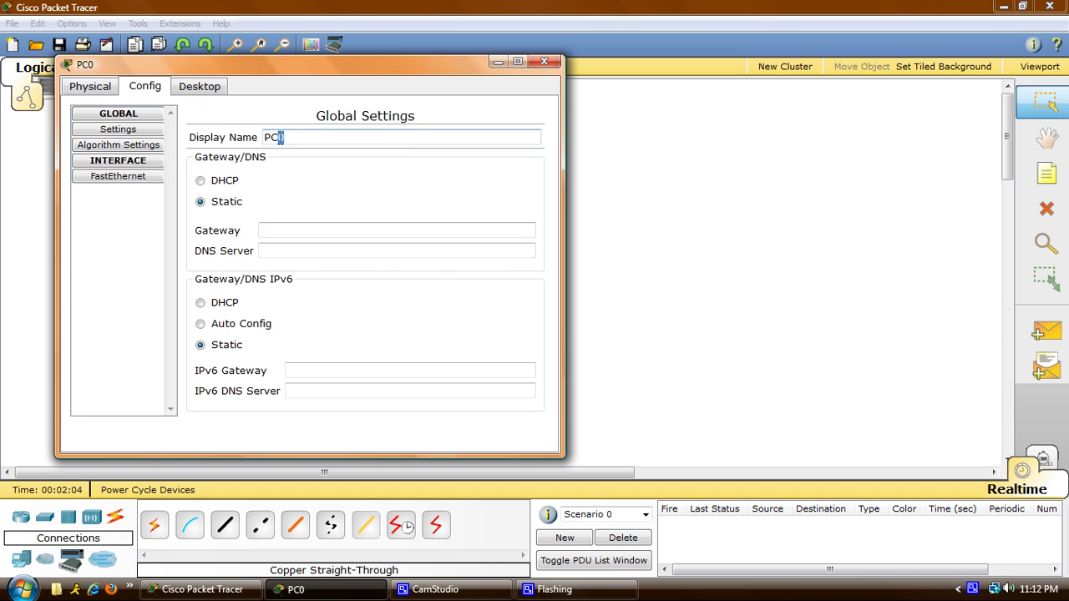
type("-A")
Give PC-A's FastEthernet interface the static IP address 192.168.1.1 with subnet mask 255.255.255.0 and close its configuration
left_click(143, 180)
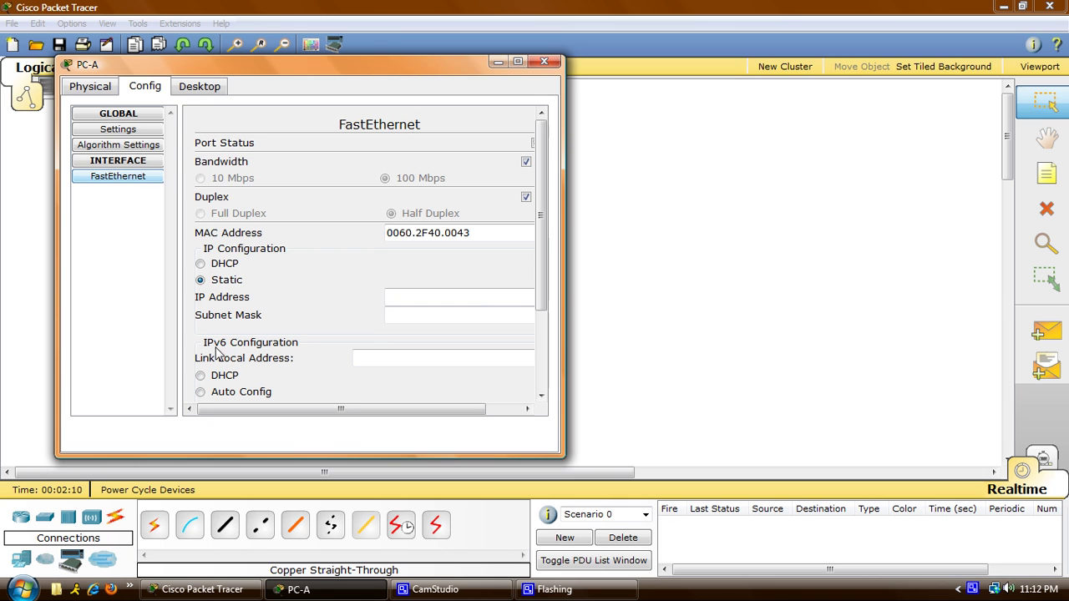
left_click(461, 297)
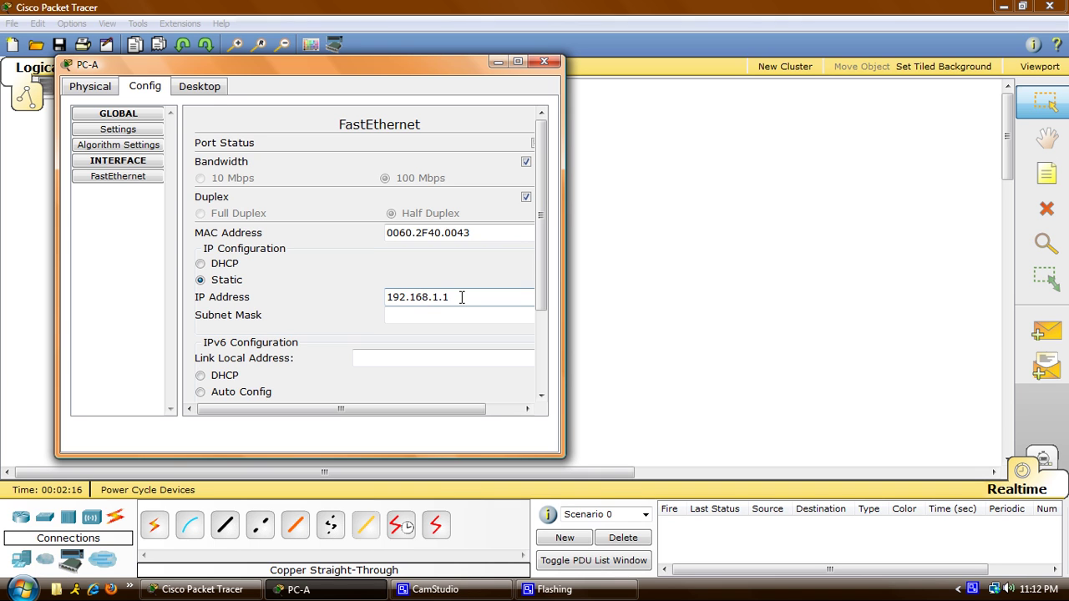
key("Tab")
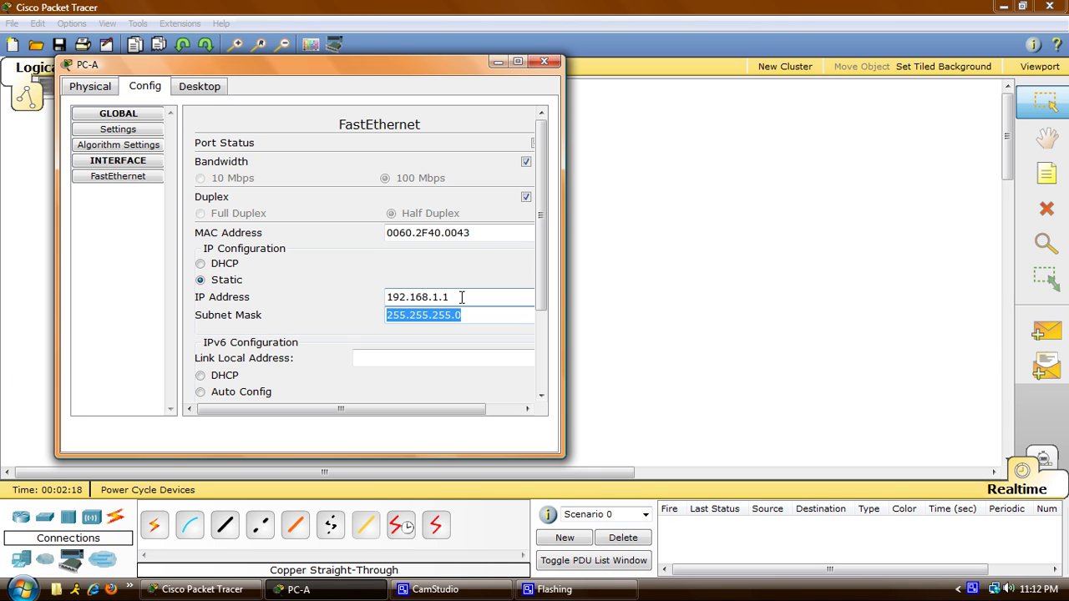
left_click(544, 62)
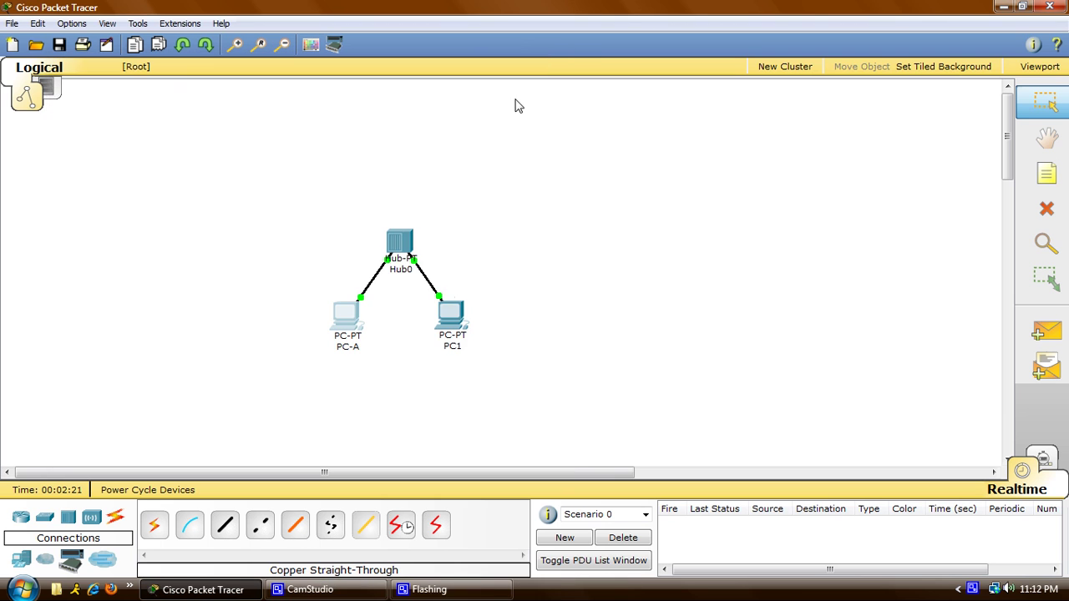
Change the display name of PC1 to PC-B in its global settings
left_click(461, 335)
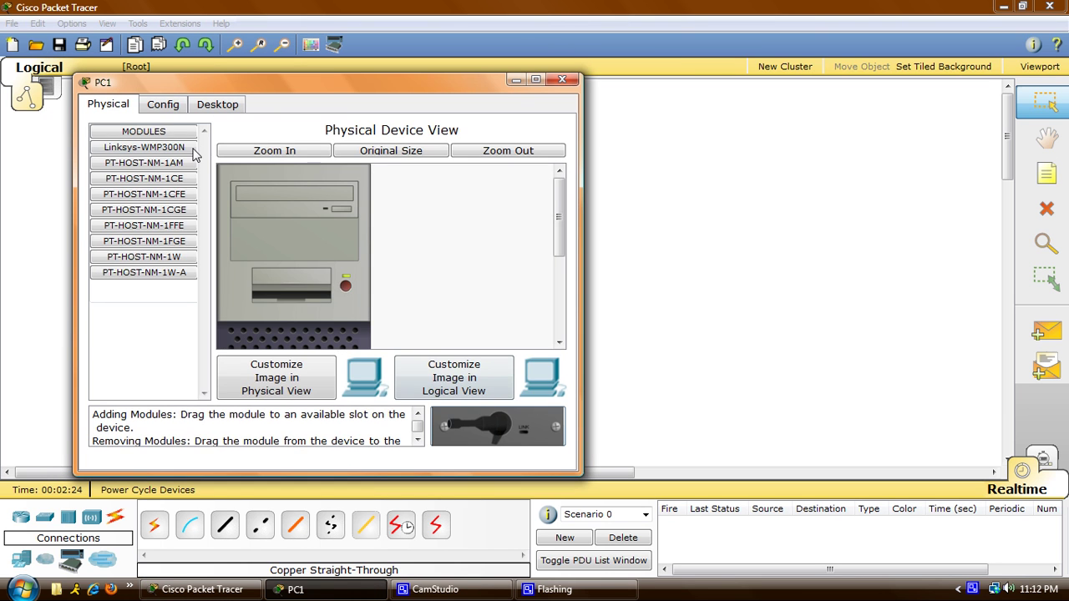
left_click(169, 107)
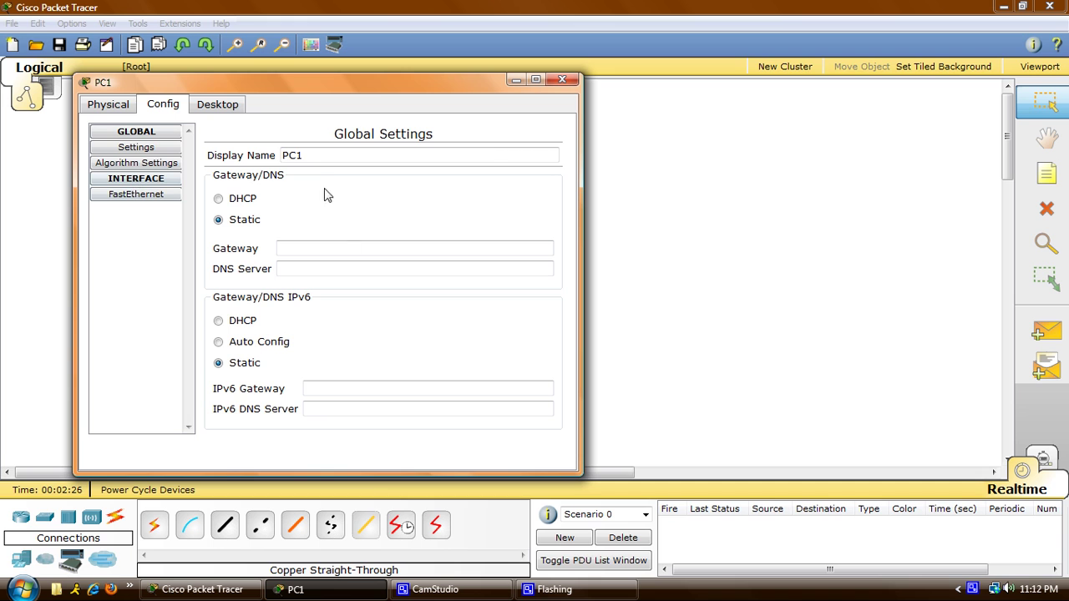
left_click(310, 154)
left_click_drag(310, 153, 298, 154)
type("-B")
Give PC-B's FastEthernet interface the static IP address 192.168.1.2 with subnet mask 255.255.255.0 and close its configuration
left_click(165, 198)
left_click(425, 311)
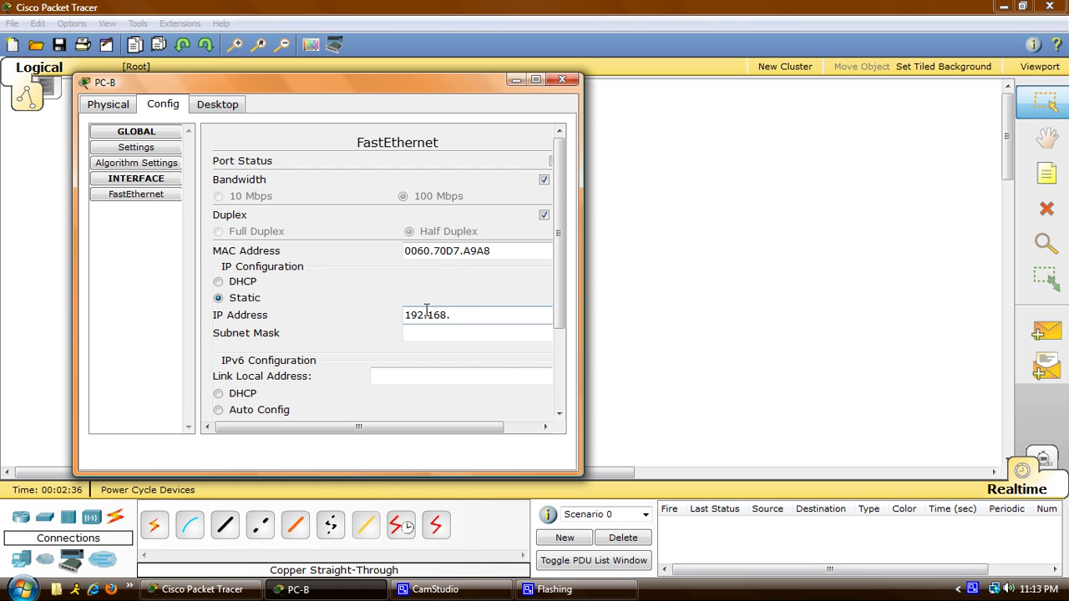
type("192.168.1.2")
key("Tab")
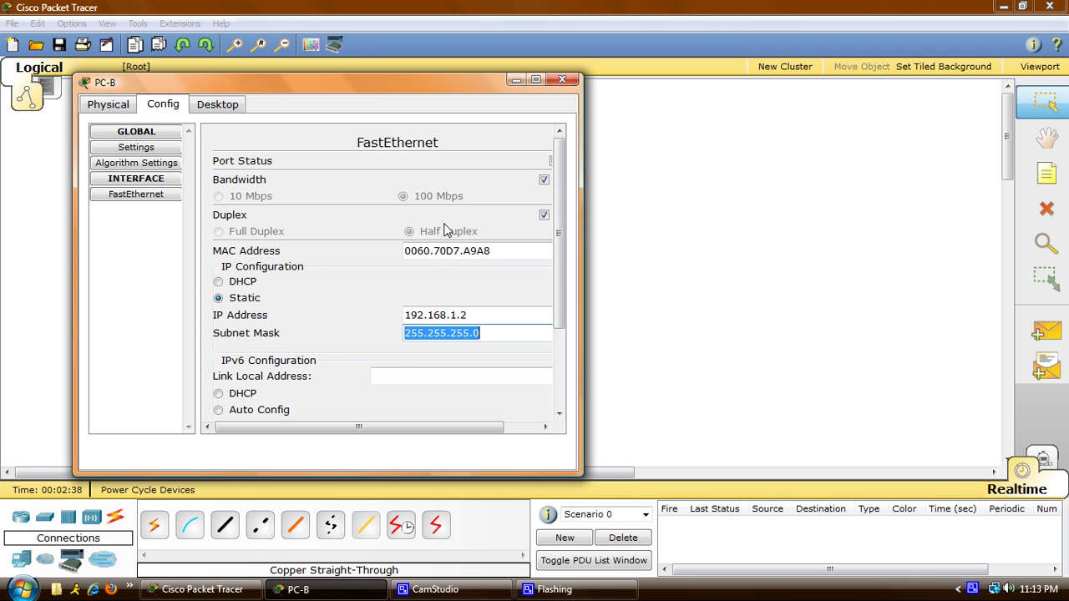
left_click(570, 82)
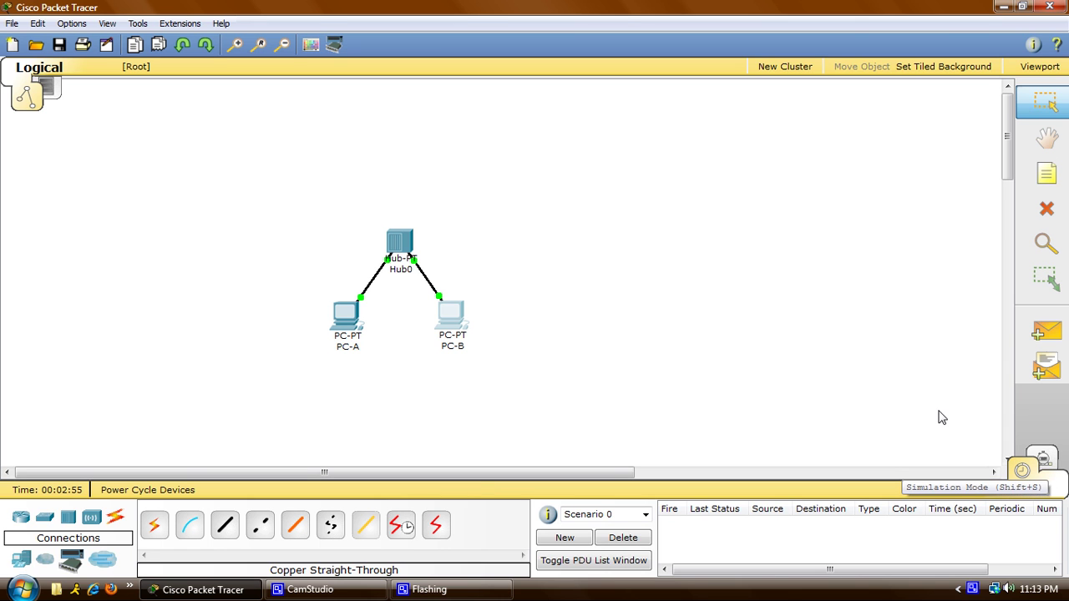
Switch to simulation mode and filter the event list to show only ARP and ICMP events
left_click(1049, 465)
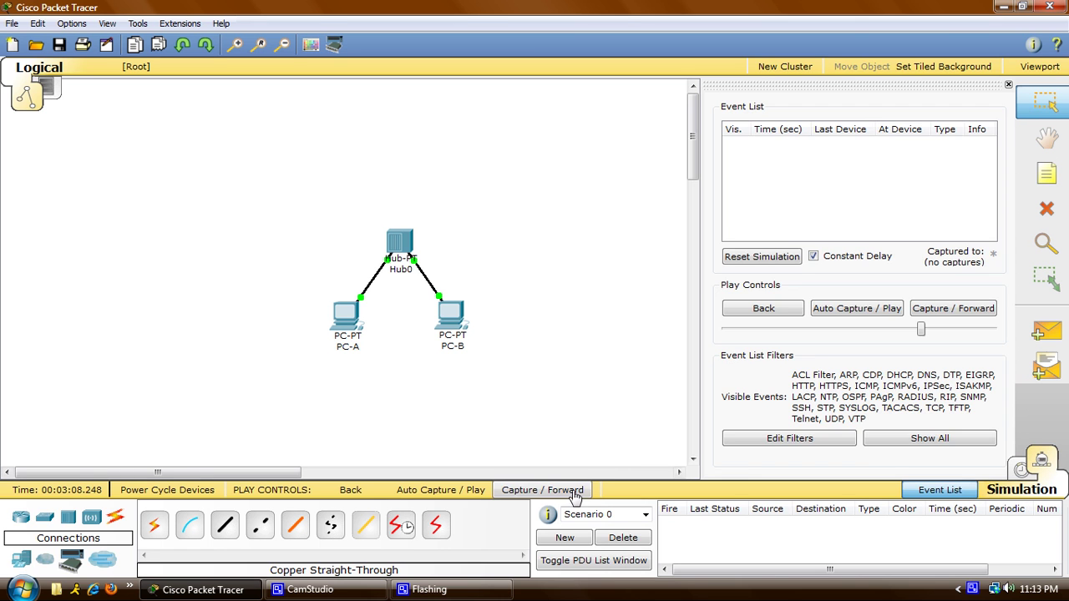
left_click(781, 442)
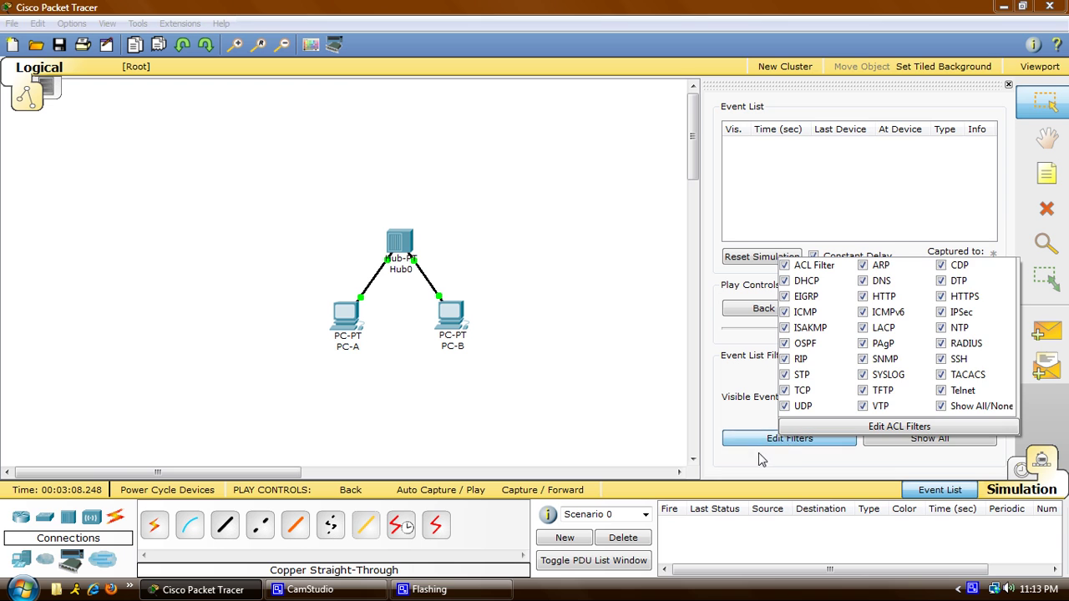
left_click(952, 407)
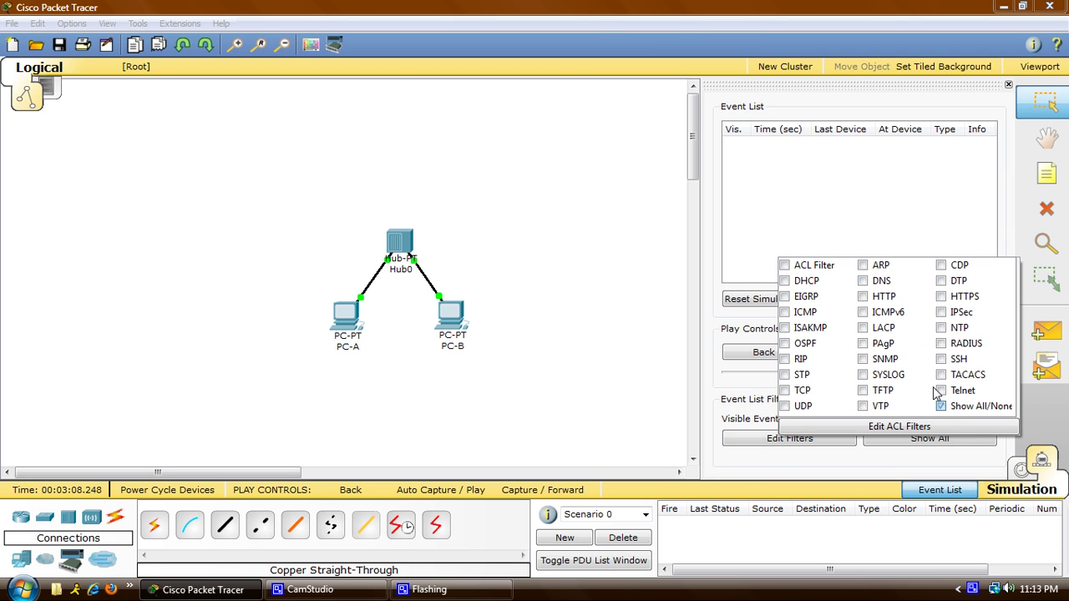
left_click(863, 267)
left_click(784, 312)
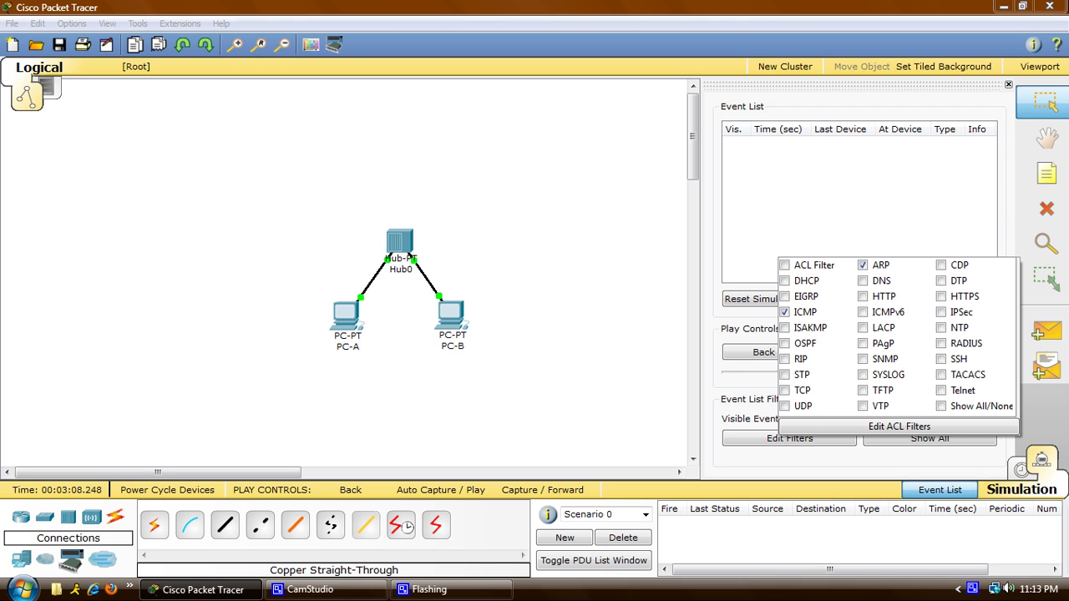
Add a simple PDU with PC-A as the source and PC-B as the destination
left_click(1040, 336)
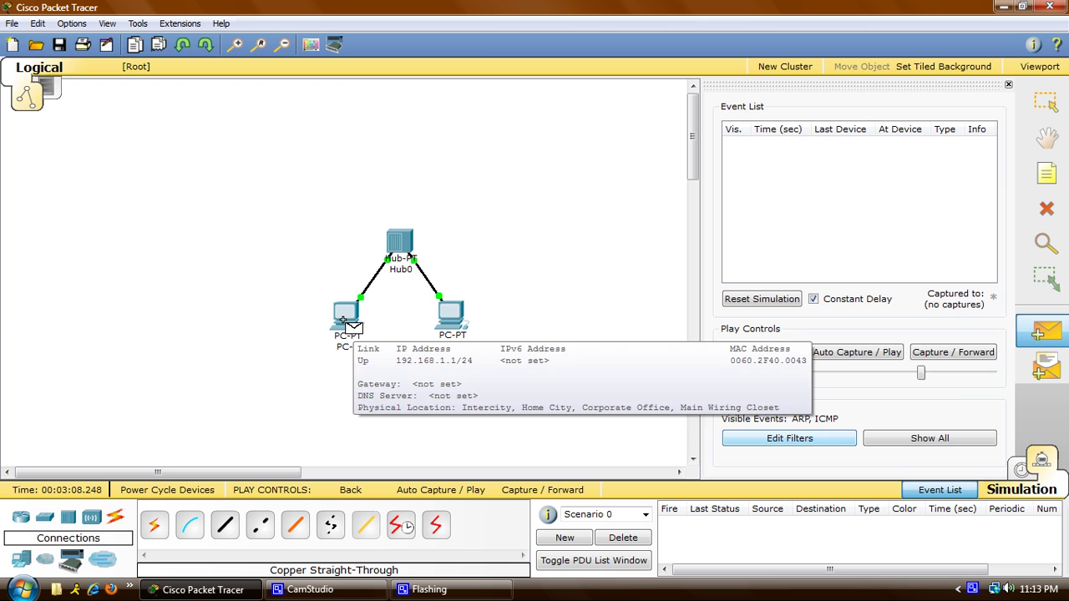
left_click(344, 313)
left_click(452, 317)
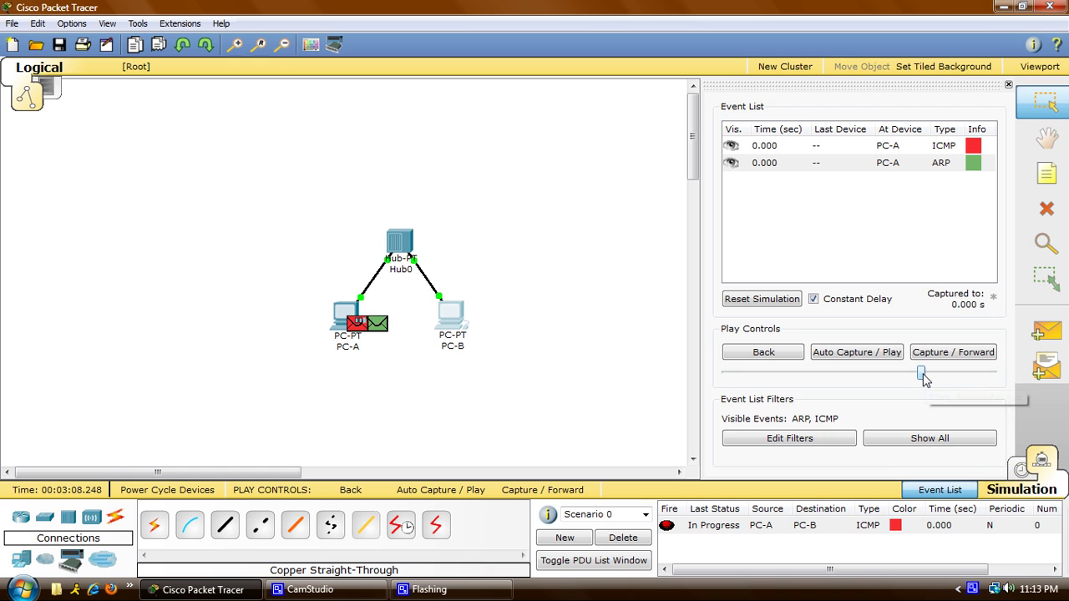
Make the simulation playback slightly faster and run it with automatic capture
left_click_drag(924, 378, 972, 377)
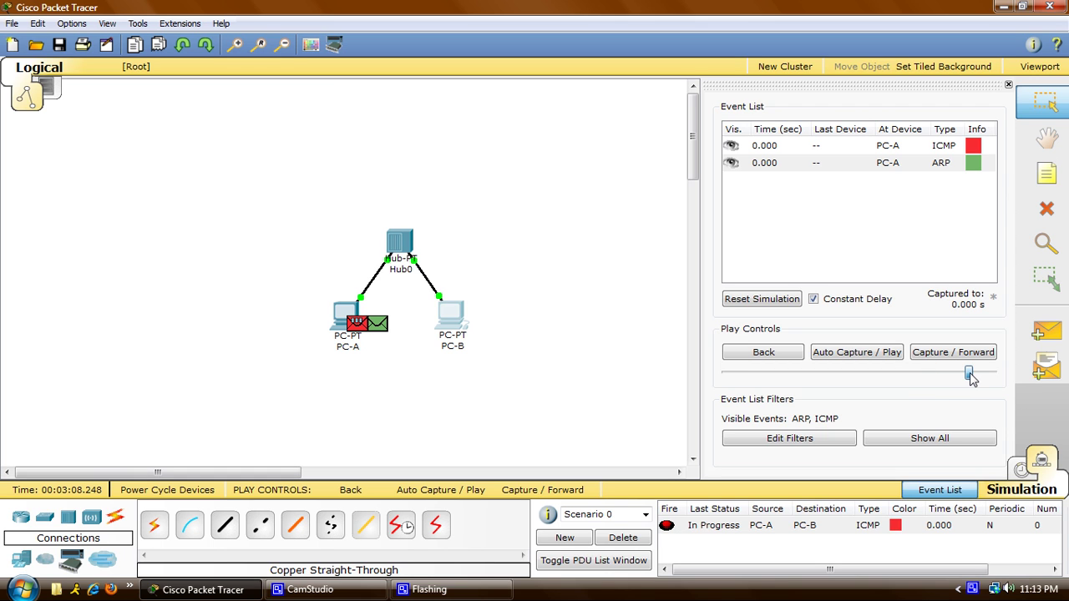
left_click_drag(972, 377, 942, 377)
left_click(865, 354)
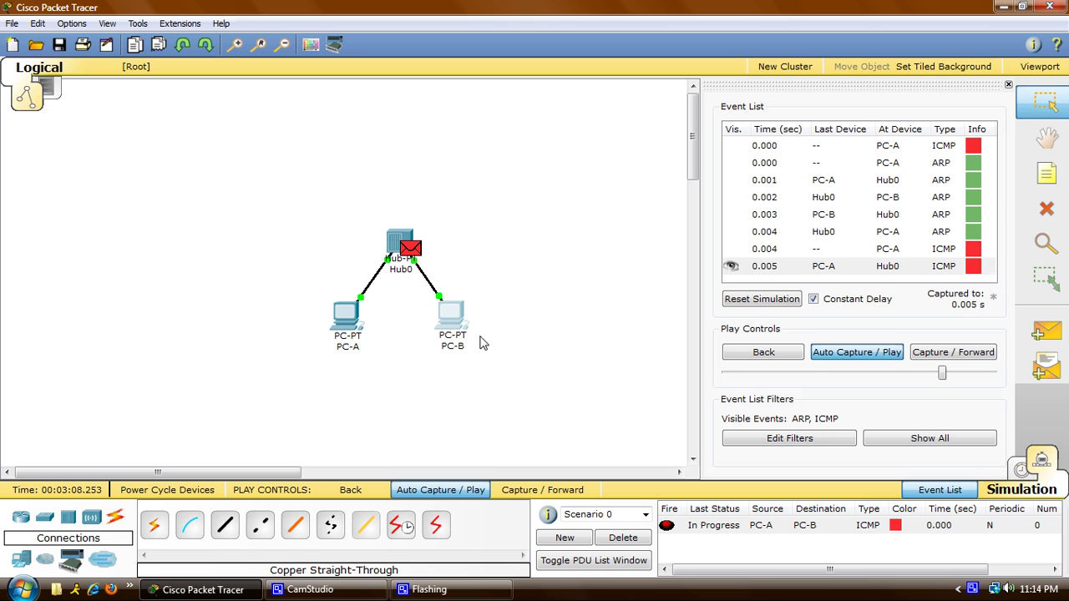
Reset the simulation and manually step the ICMP packet from PC-A through the hub to PC-B and back
left_click(762, 302)
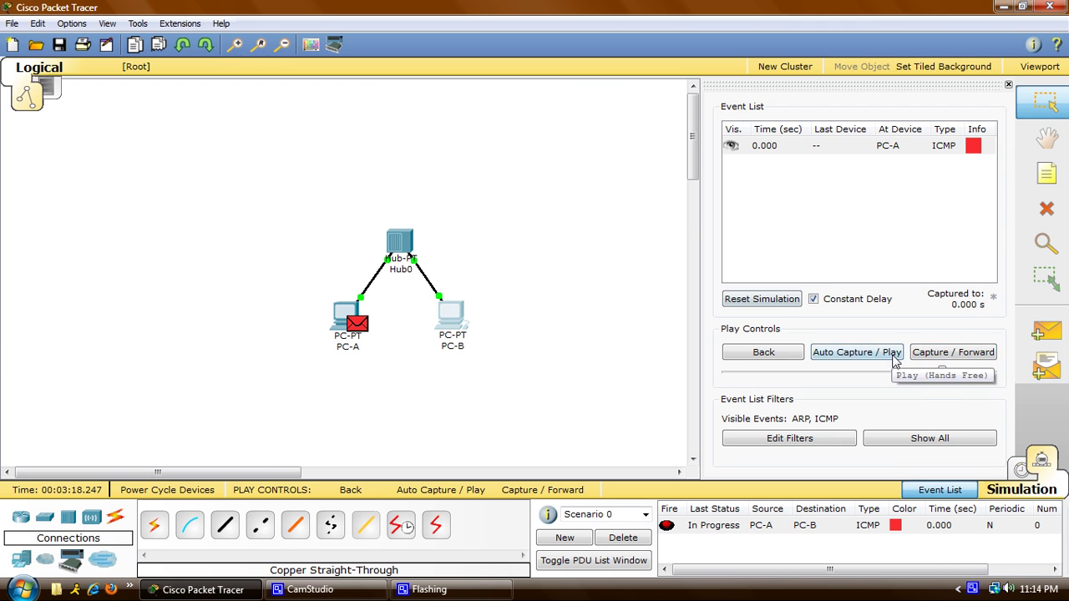
left_click(943, 356)
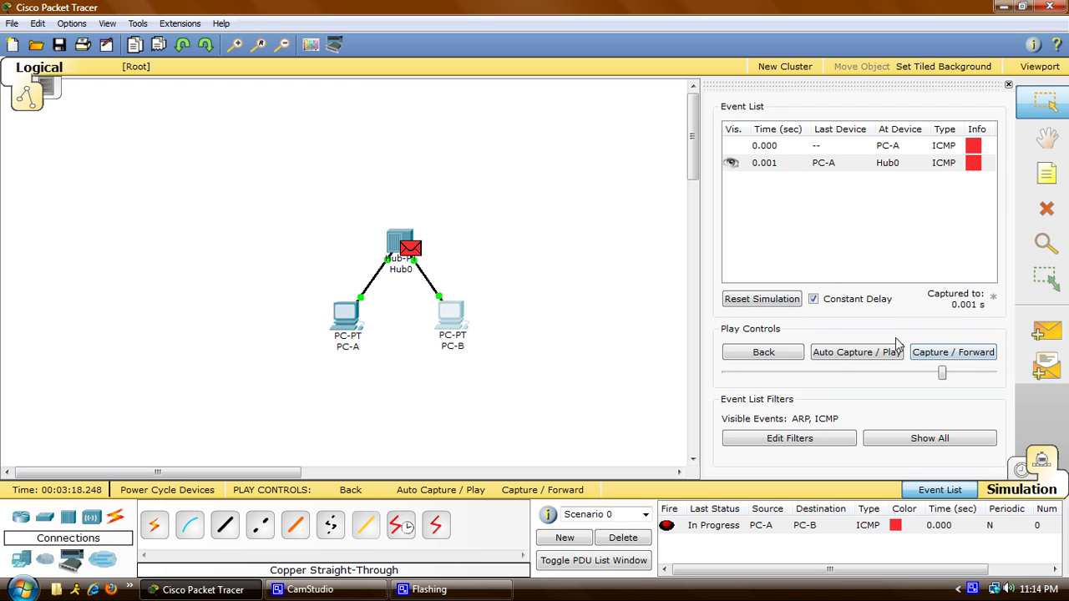
left_click(947, 354)
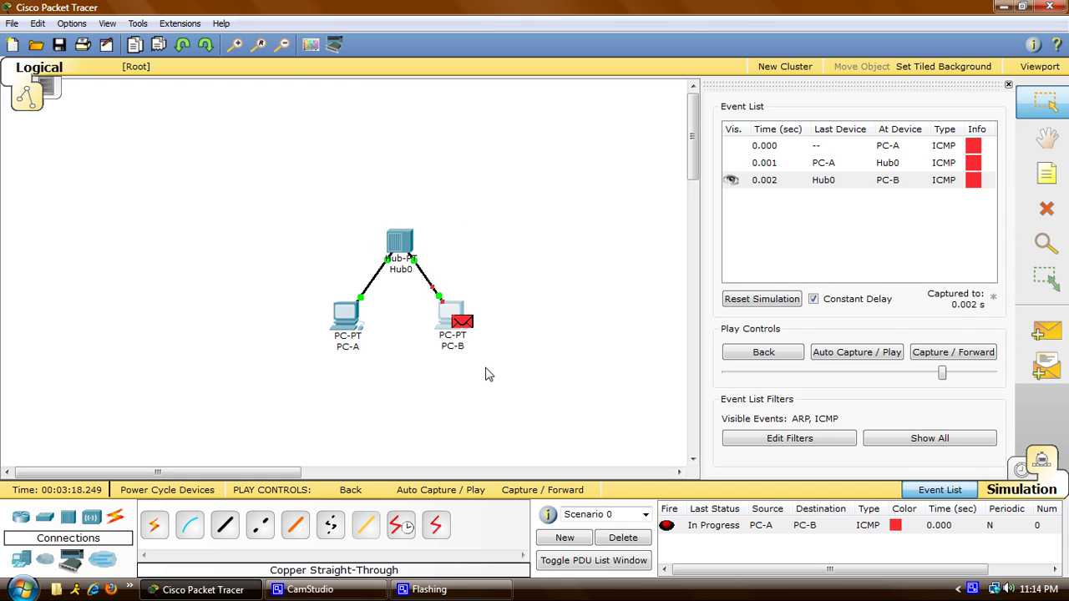
left_click(941, 354)
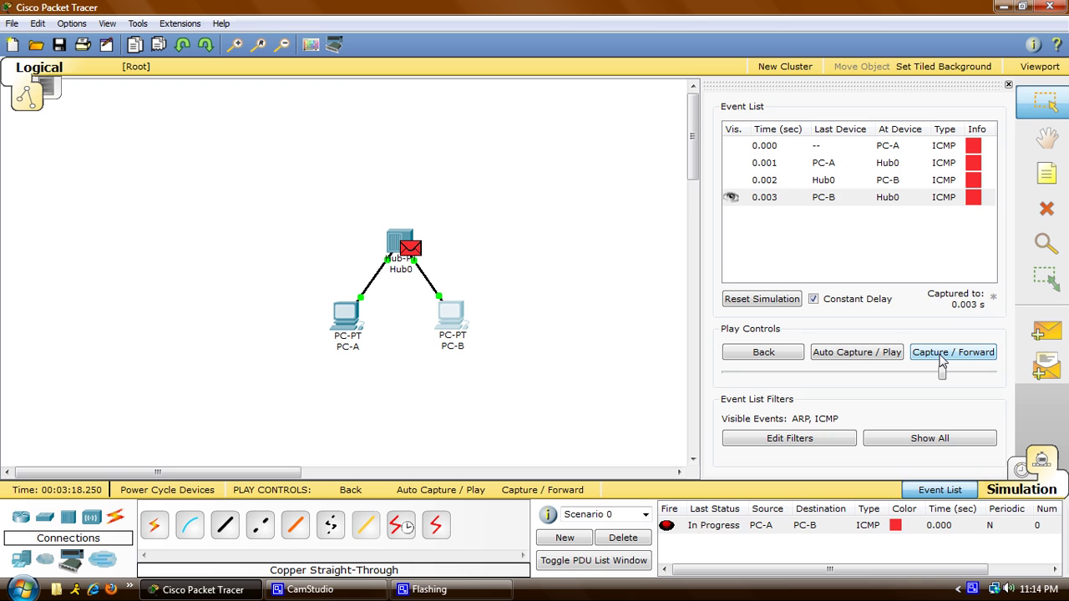
left_click(942, 355)
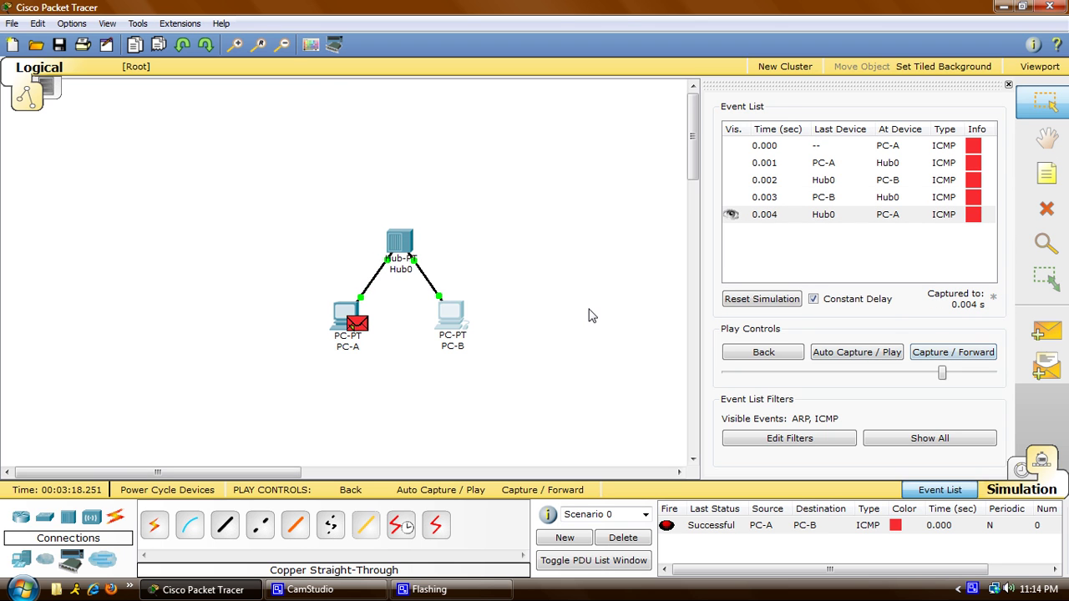